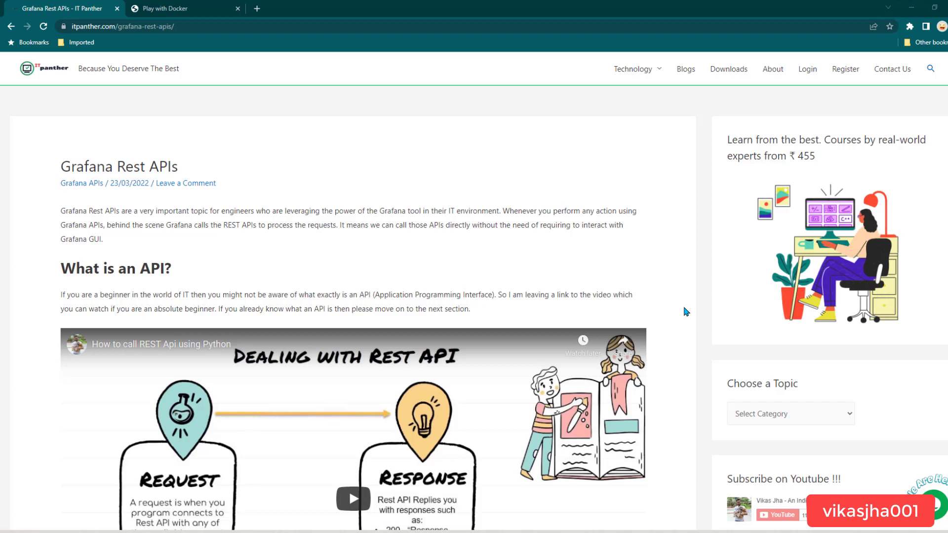
- Scroll the article to the 21-item Grafana API list and the Installing Grafana on Docker Play section
scroll(687, 311, down, 1)
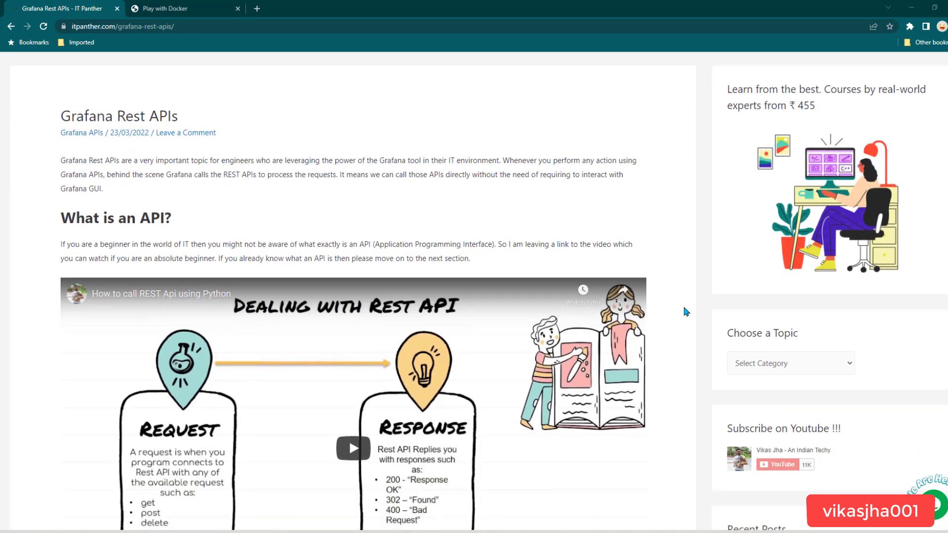
scroll(686, 311, down, 2)
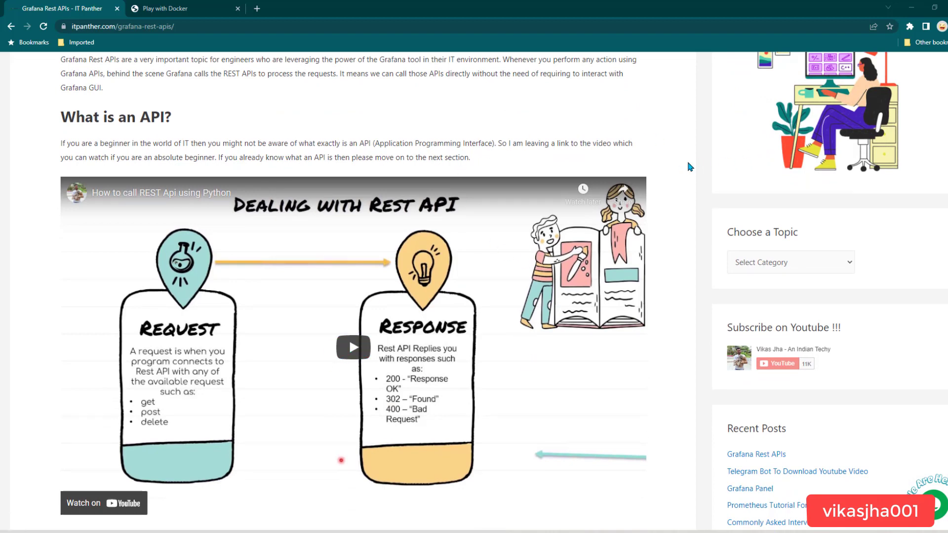
scroll(421, 444, down, 5)
scroll(422, 444, down, 1)
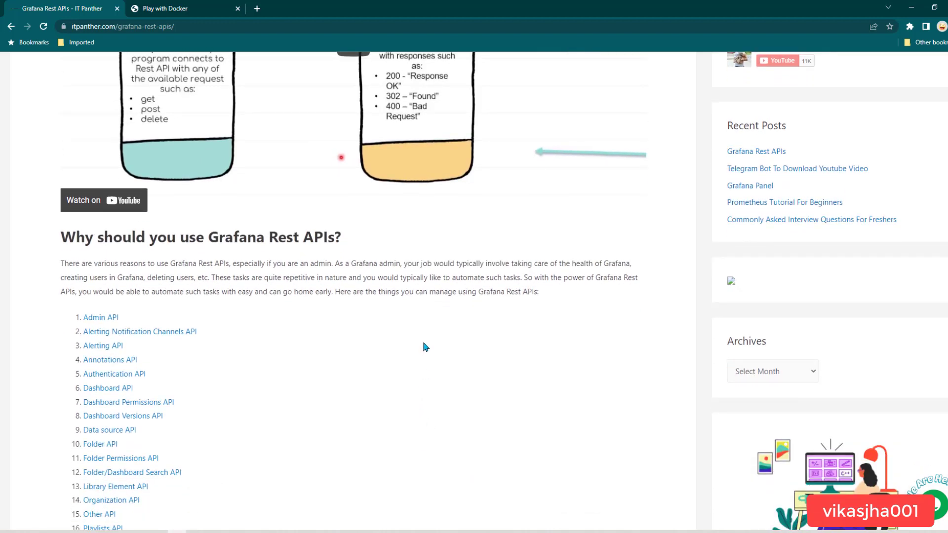
scroll(423, 345, down, 2)
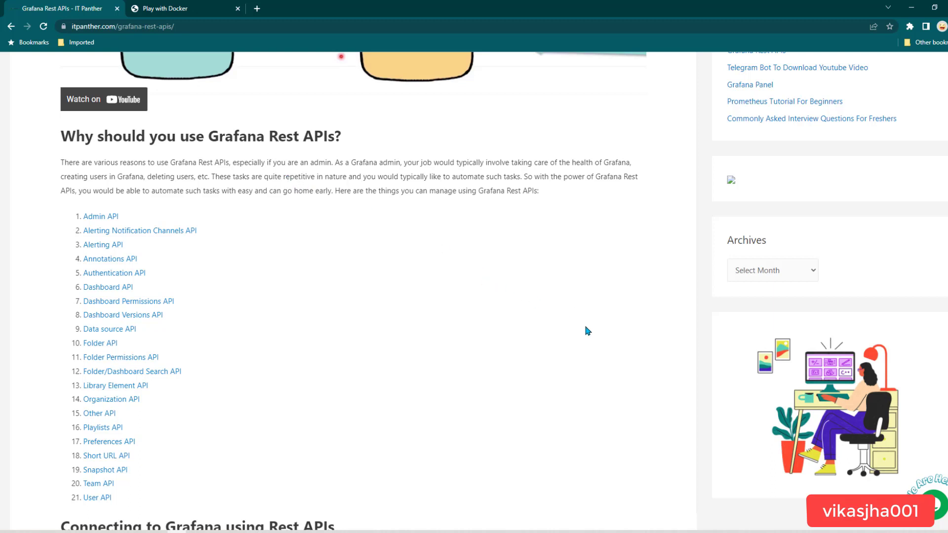
scroll(589, 329, down, 1)
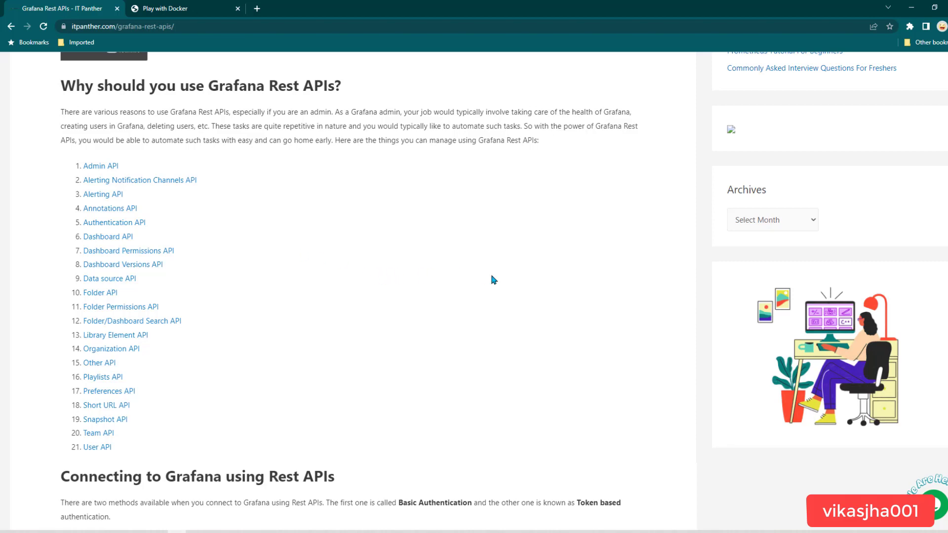
scroll(643, 290, down, 5)
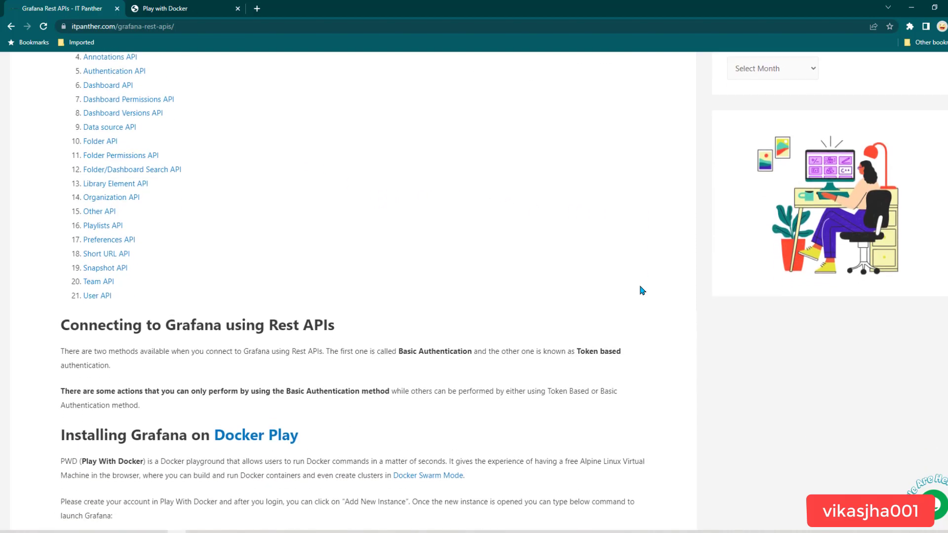
- Highlight the Basic Authentication and Token based methods, then scroll to the docker run command
scroll(289, 284, down, 1)
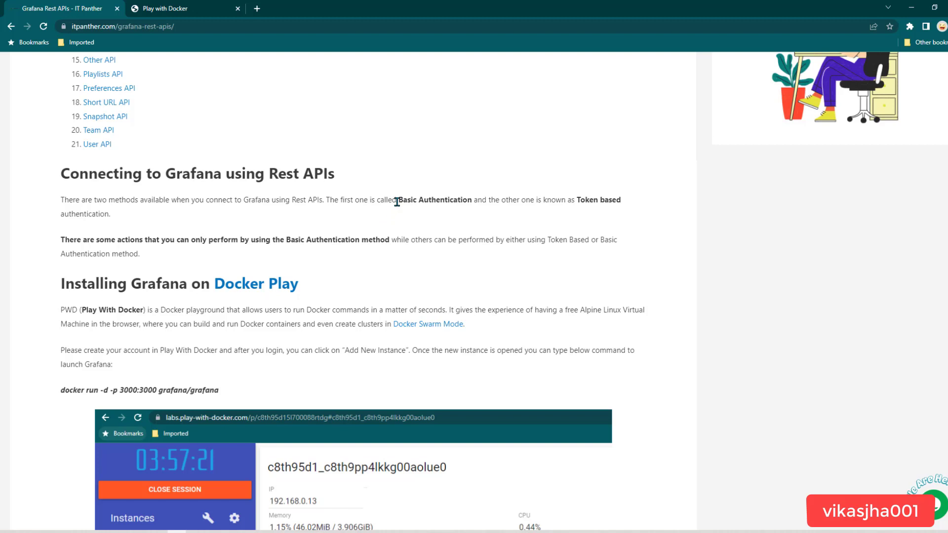
drag(397, 202, 471, 199)
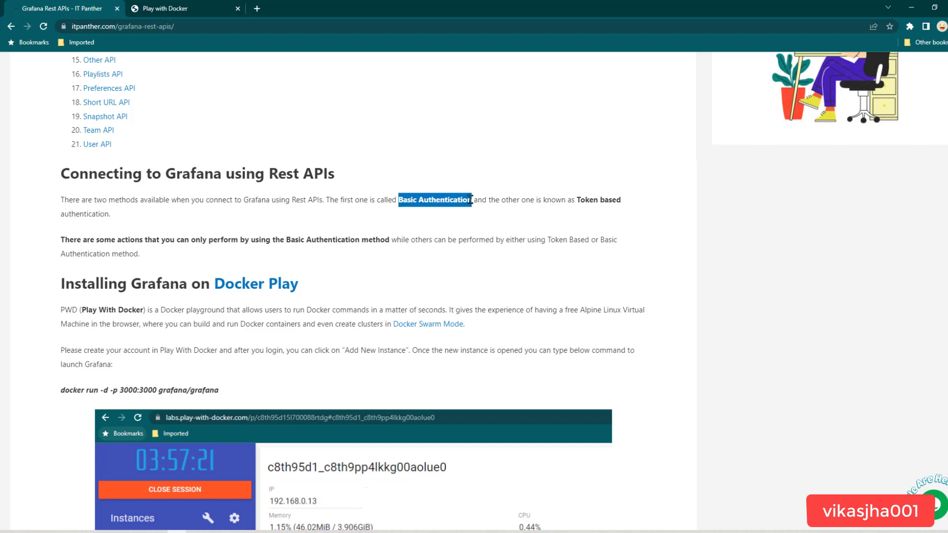
drag(576, 200, 622, 208)
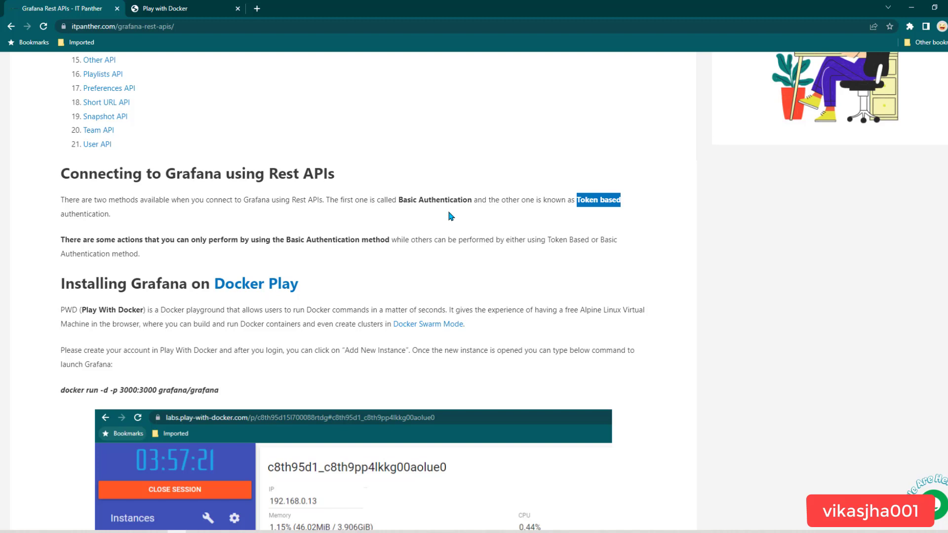
drag(394, 202, 471, 203)
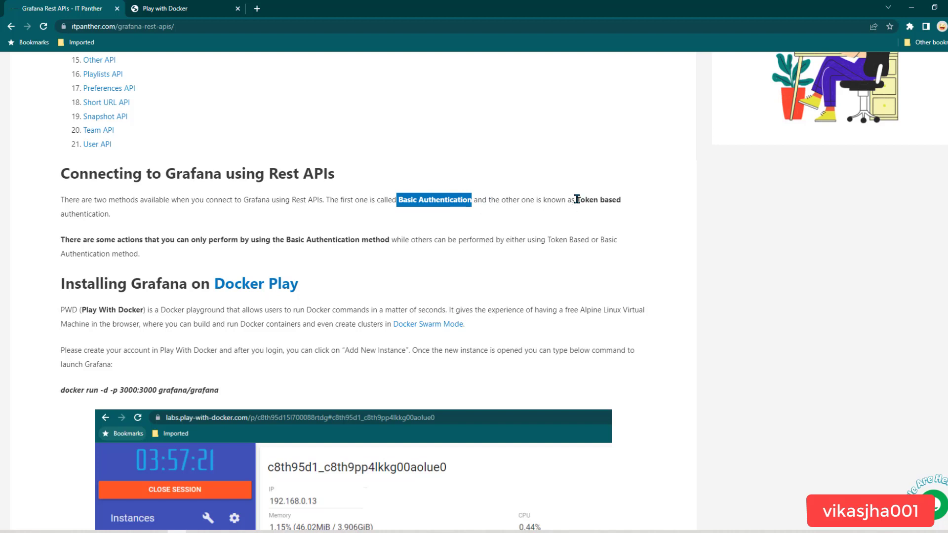
drag(577, 199, 118, 219)
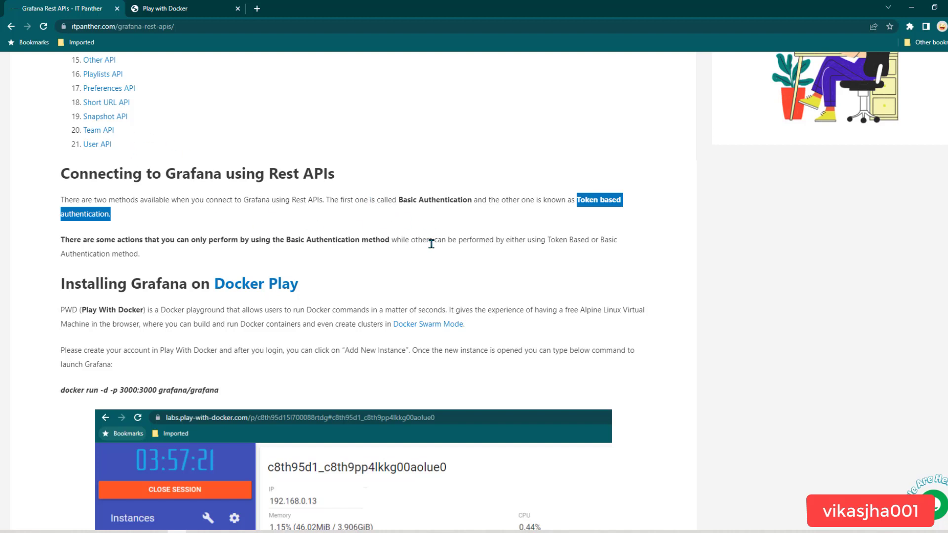
scroll(509, 269, down, 2)
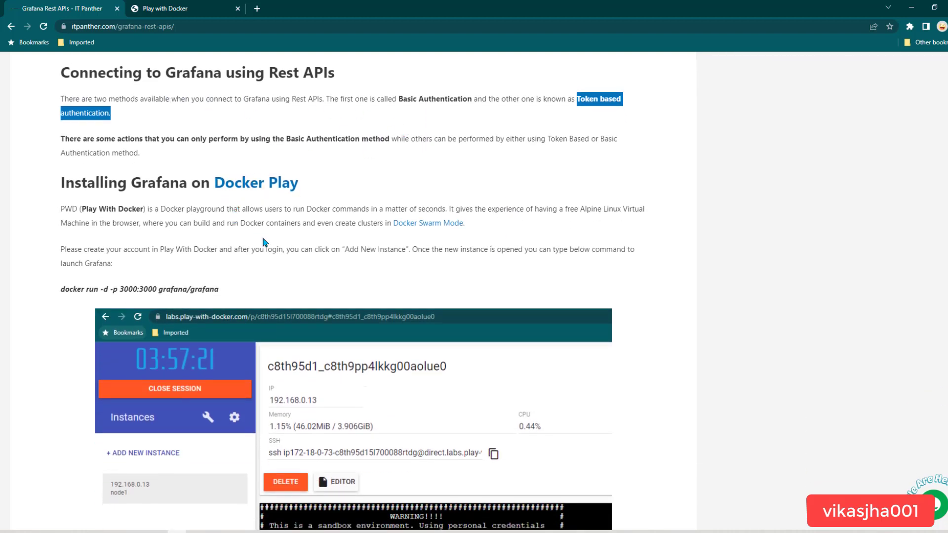
- Clear the highlight, mark the Play With Docker name, and switch to the Play with Docker site
click(248, 234)
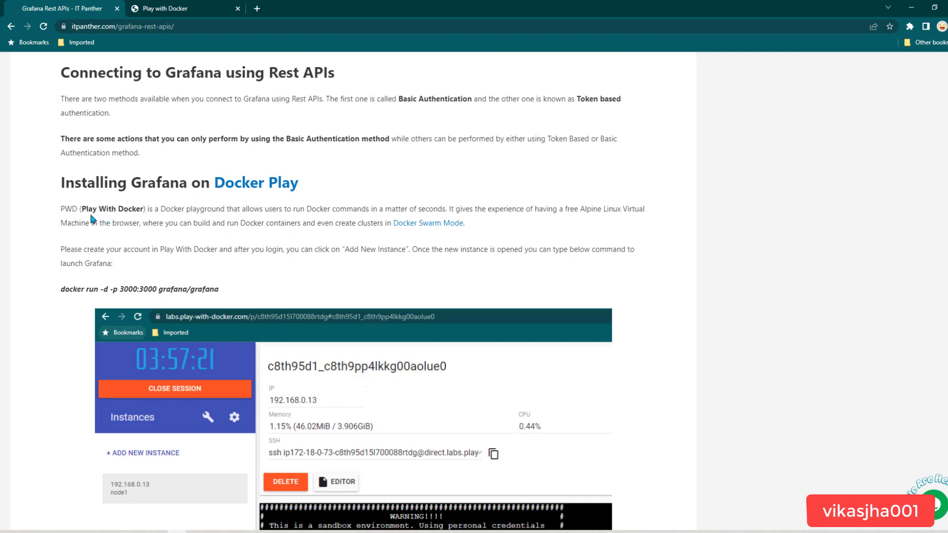
drag(93, 210, 128, 210)
click(188, 14)
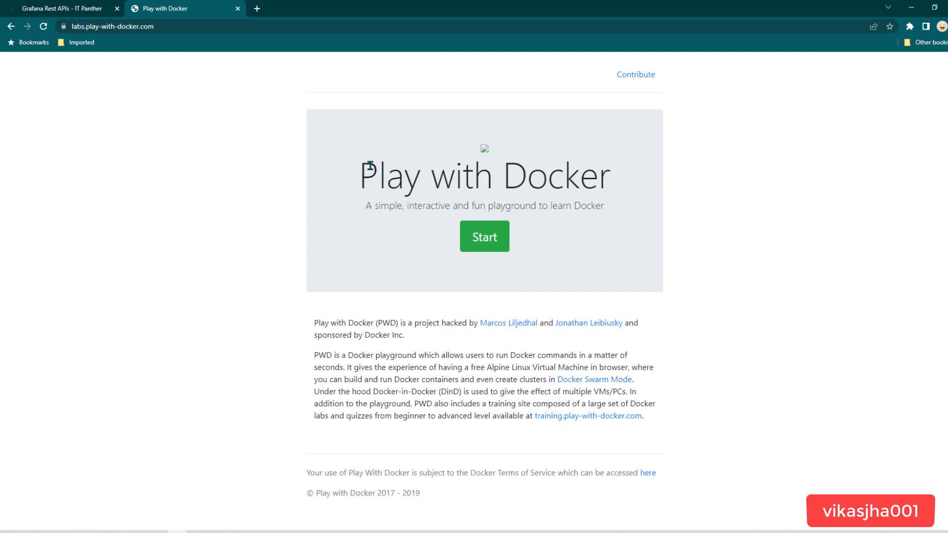
- Start a playground session and add a new node1 instance with its terminal
click(478, 240)
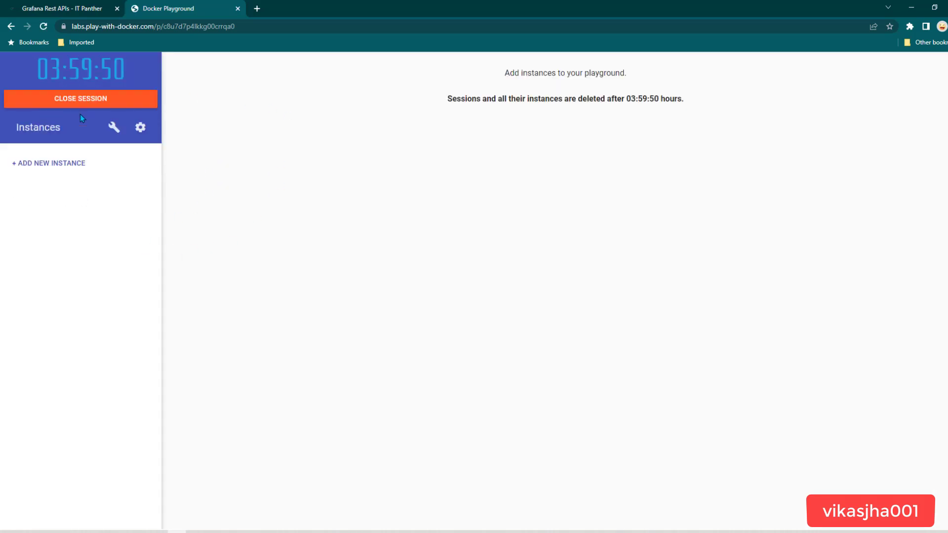
drag(39, 69, 129, 78)
click(57, 167)
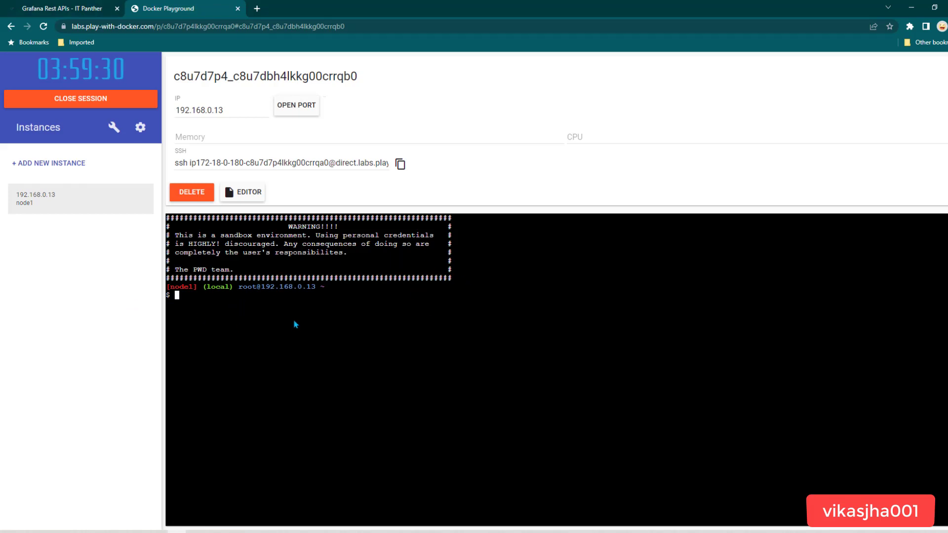
- In the Grafana Rest APIs article, select the docker run command for Grafana
click(79, 11)
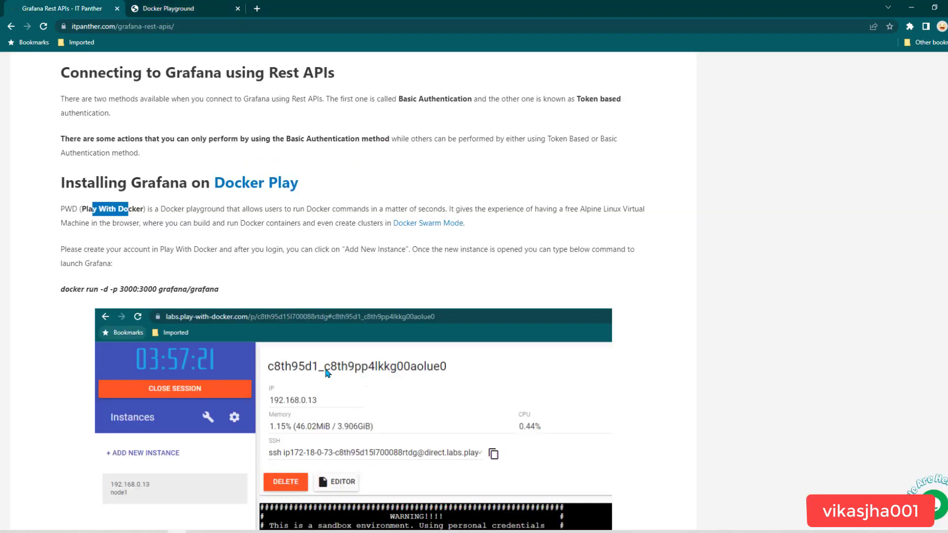
scroll(140, 248, down, 1)
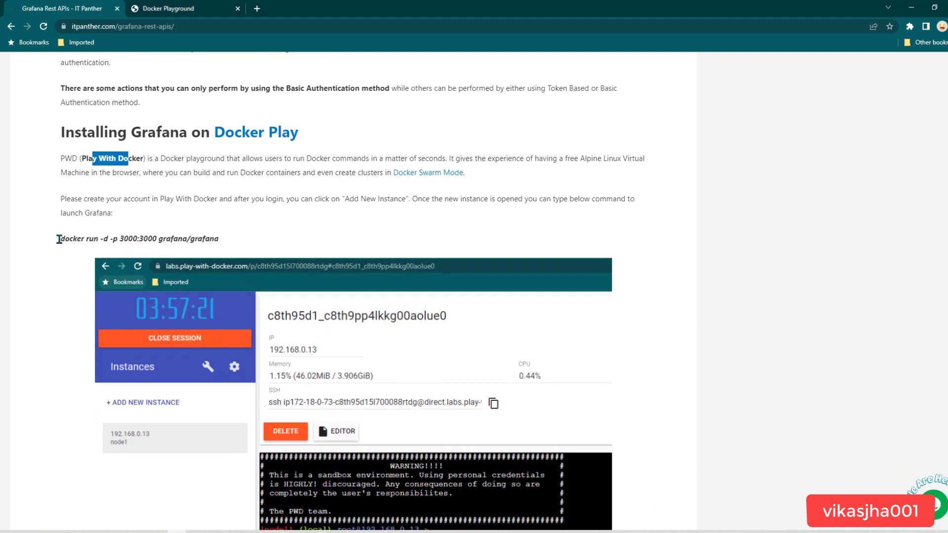
drag(58, 240, 222, 241)
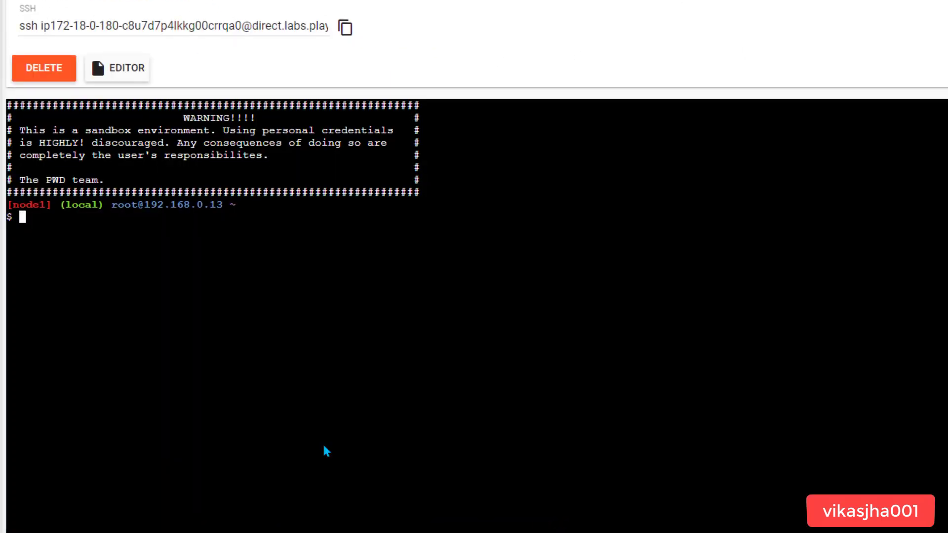
- Run 'docker run -d -p 3000:3000 grafana/grafana' in the node1 terminal
text(docker run -d)
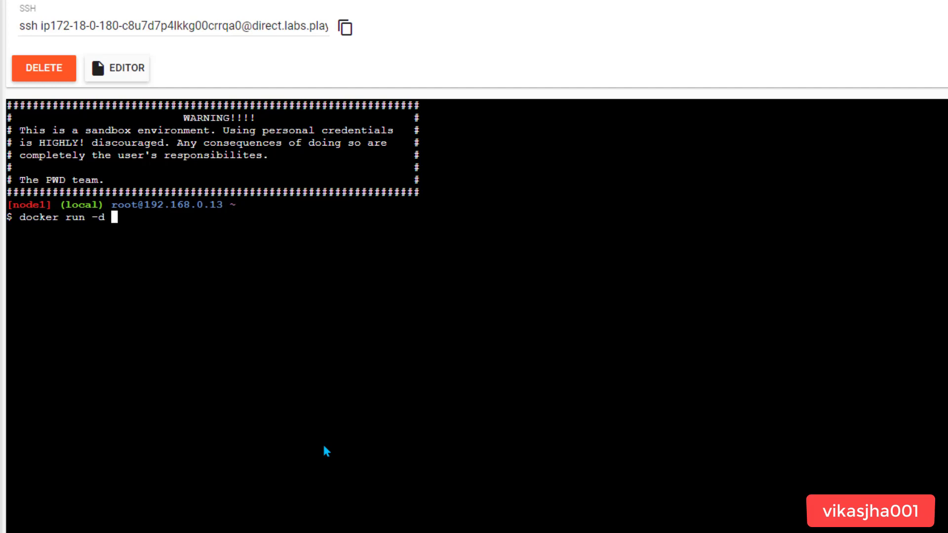
text(-p 3000:3000)
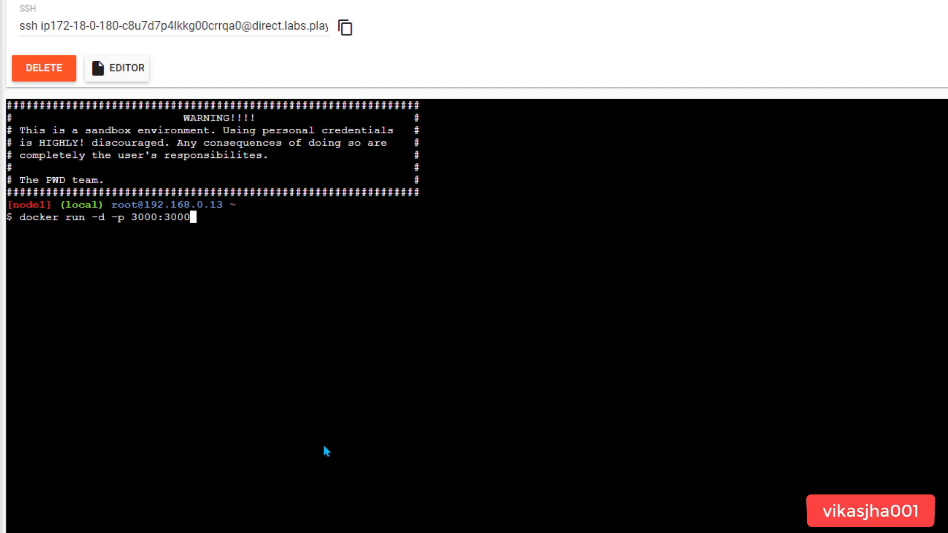
text( grafana/)
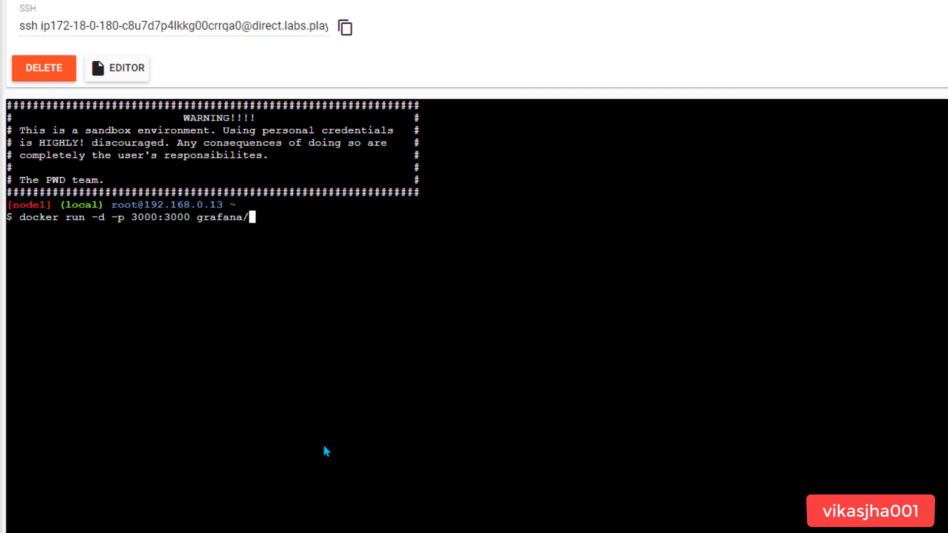
text(grafana)
key(Return)
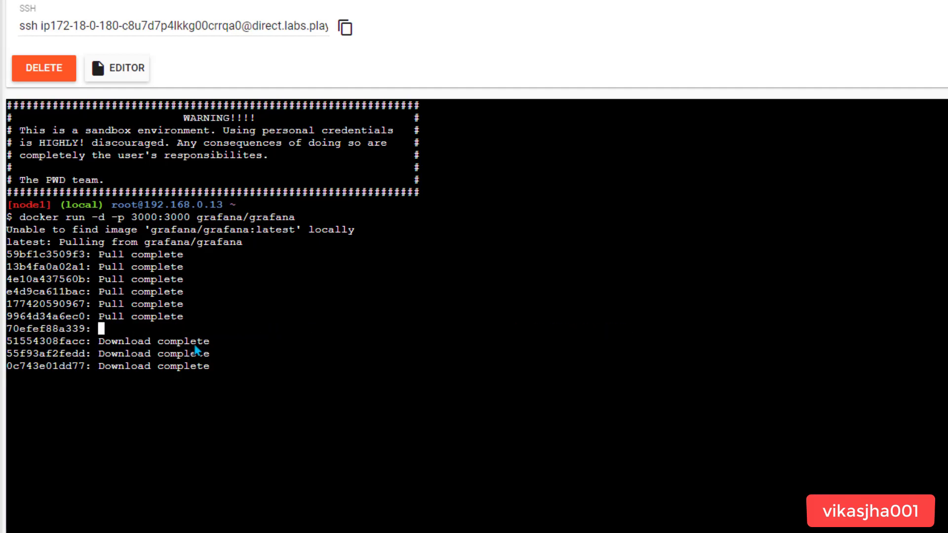
- Find the article's port 3000 step, then open node1's port 3000 to load the Grafana login page
click(90, 10)
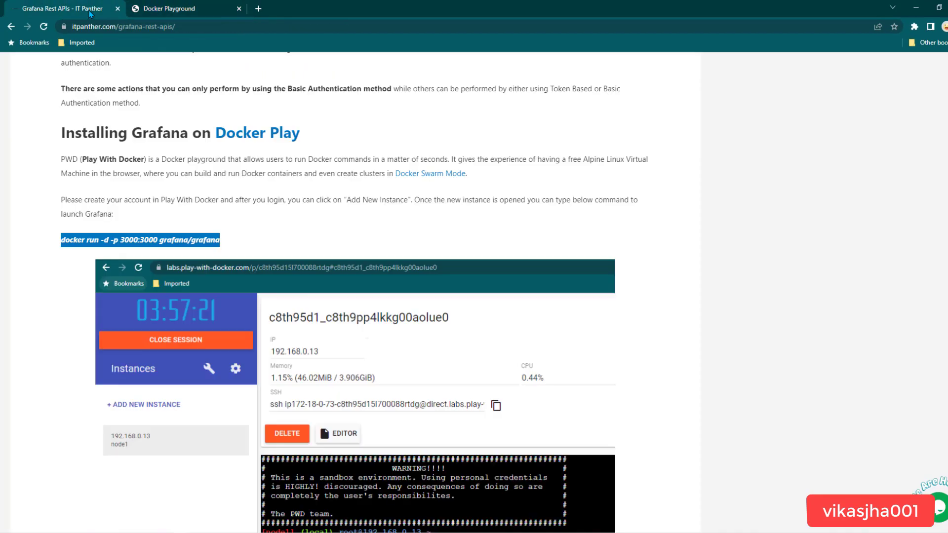
scroll(385, 247, down, 2)
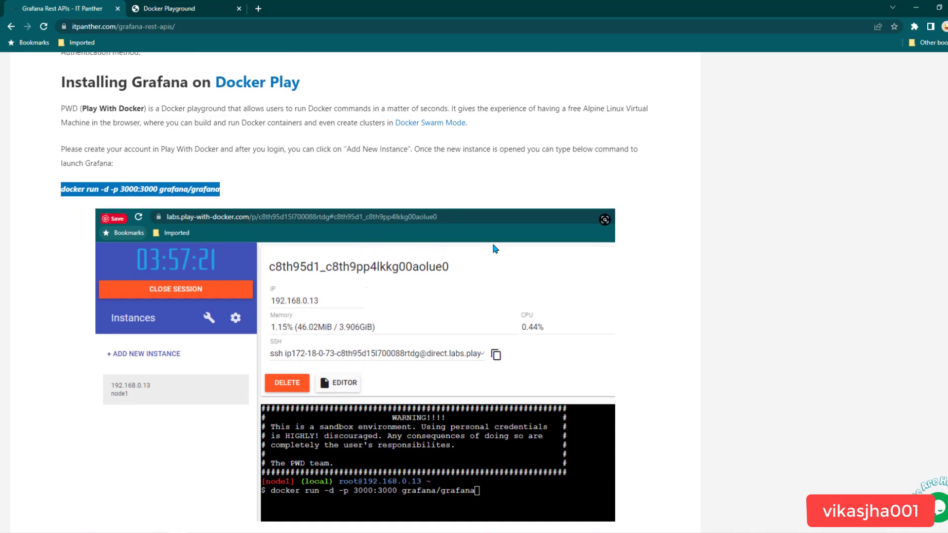
scroll(501, 250, down, 1)
scroll(502, 251, down, 1)
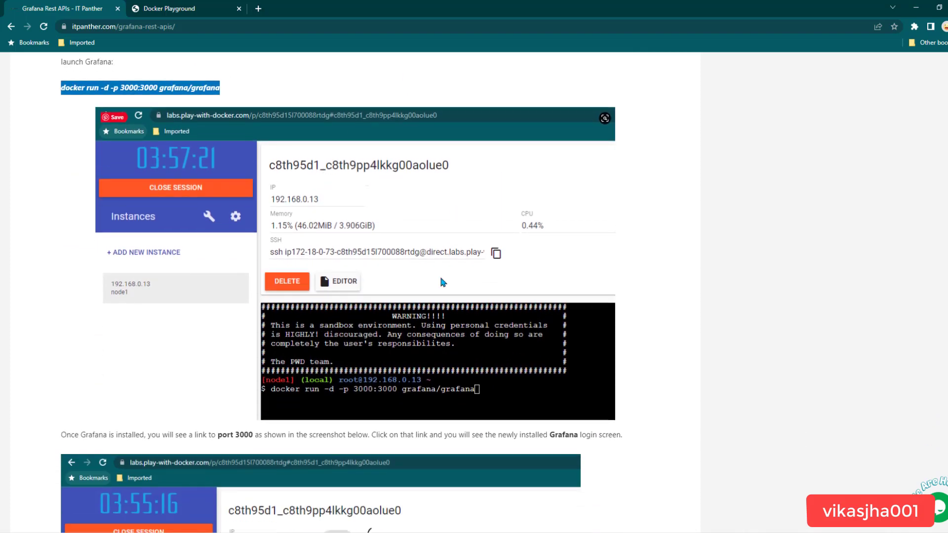
scroll(179, 250, down, 5)
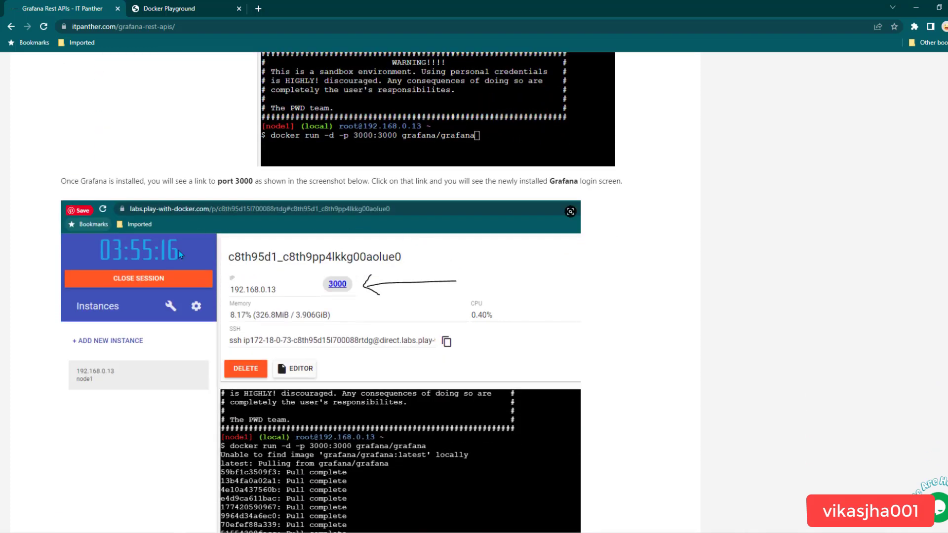
scroll(383, 257, down, 1)
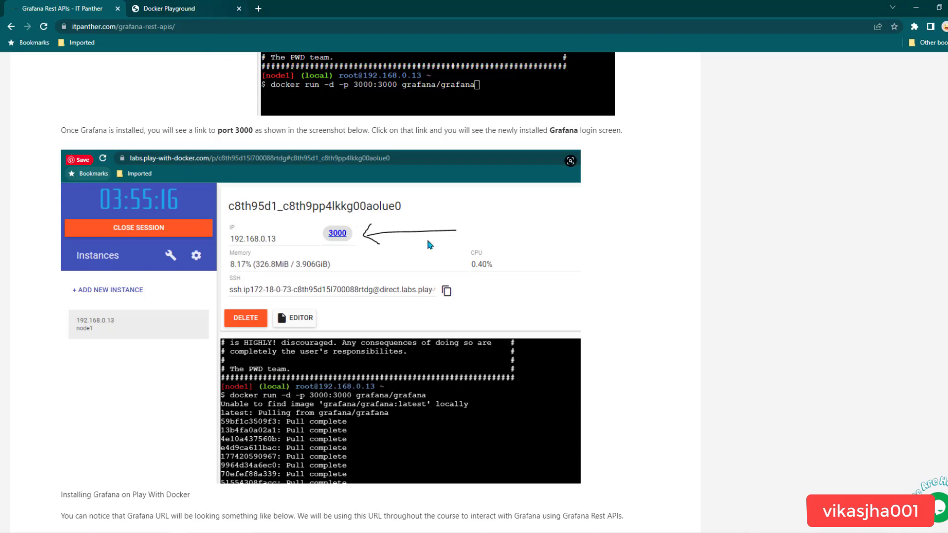
click(196, 9)
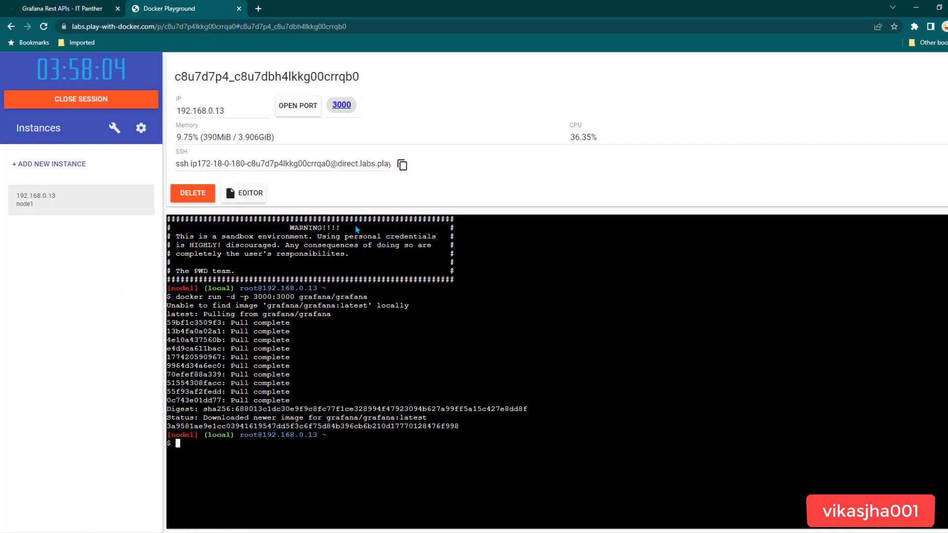
click(351, 108)
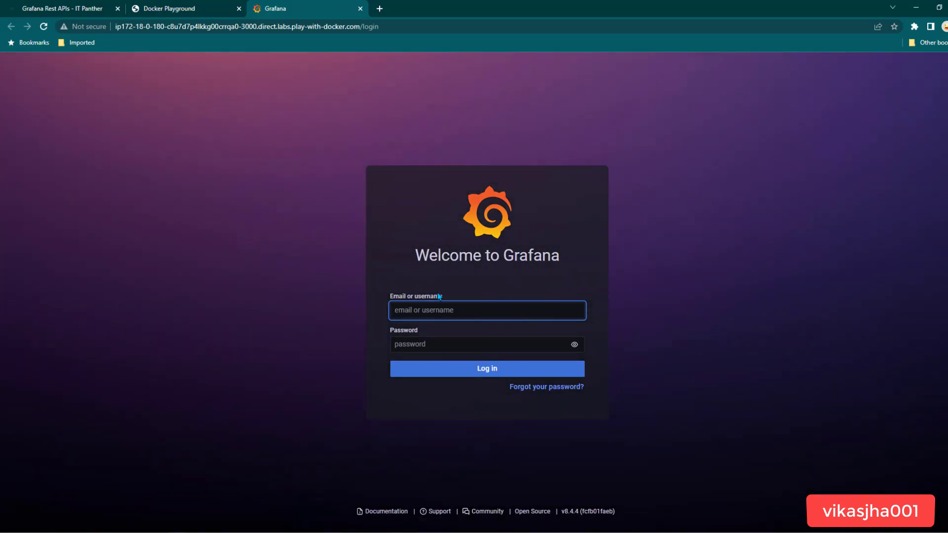
- Look up and mark the default Grafana credentials in the IT Panther article
click(94, 14)
scroll(266, 322, down, 5)
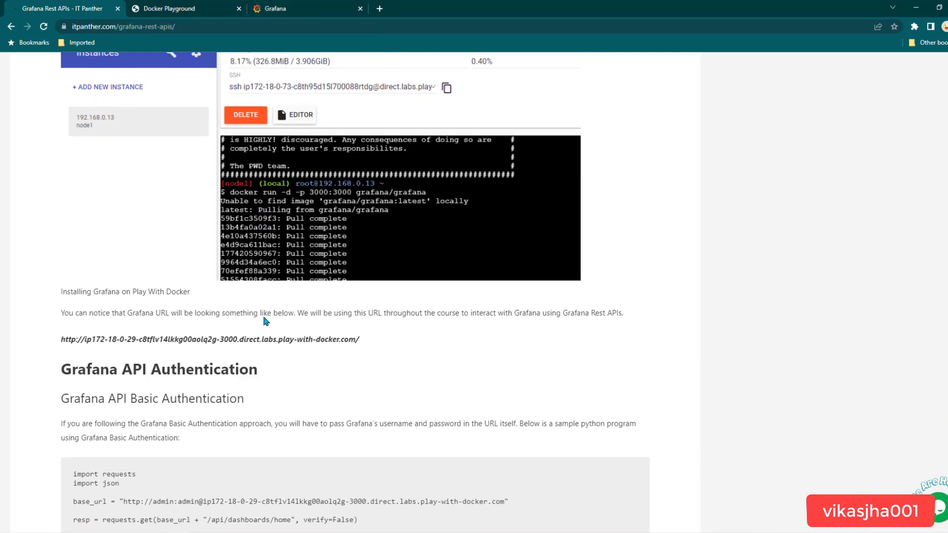
scroll(255, 302, down, 6)
mouse_move(128, 255)
mouse_down()
mouse_move(57, 226)
mouse_move(141, 247)
mouse_up()
click(112, 241)
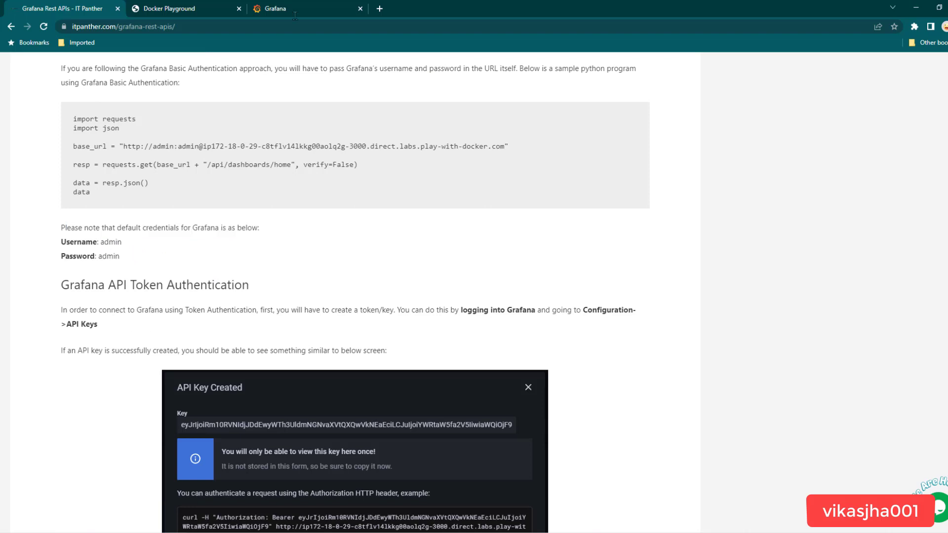
click(307, 9)
click(442, 304)
text(admin)
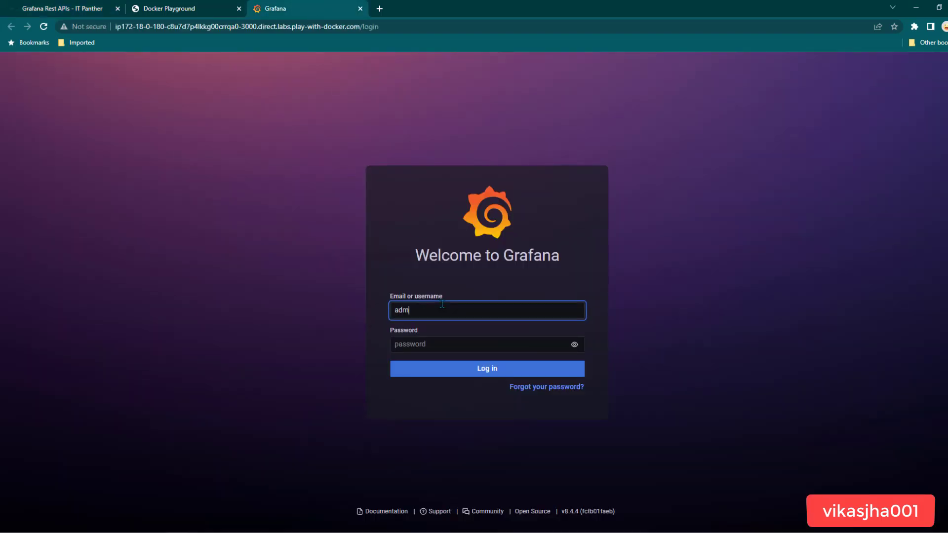
key(Tab)
text(adm)
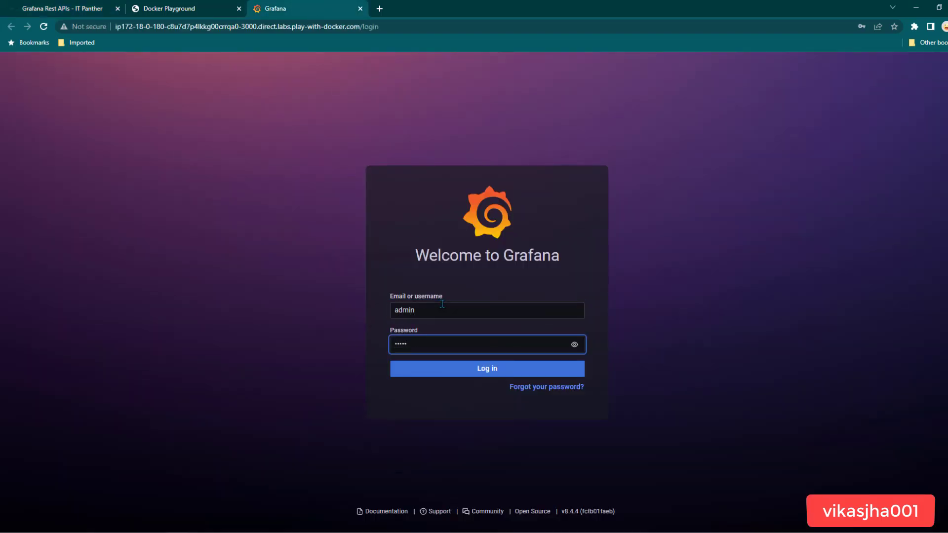
text(in)
click(455, 376)
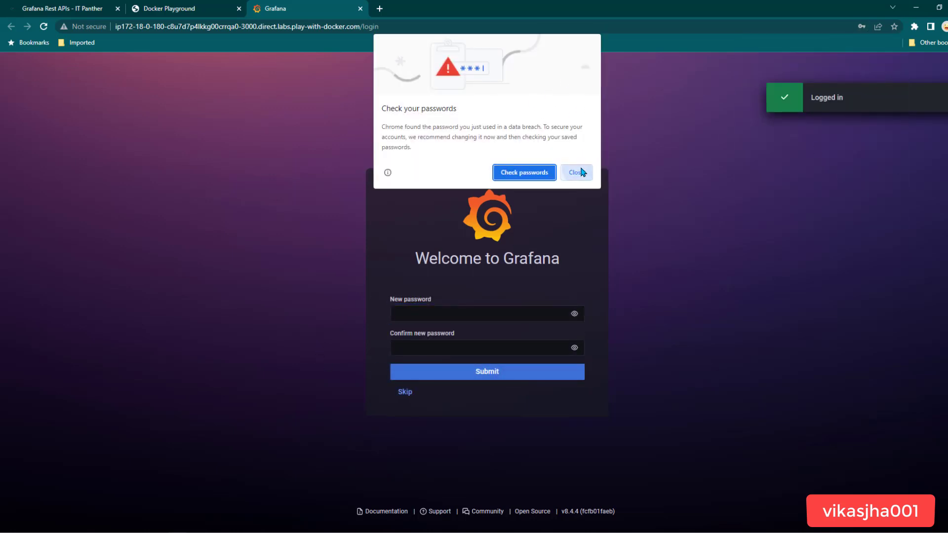
- Dismiss the browser's password warnings and skip changing the admin password
click(580, 172)
click(895, 43)
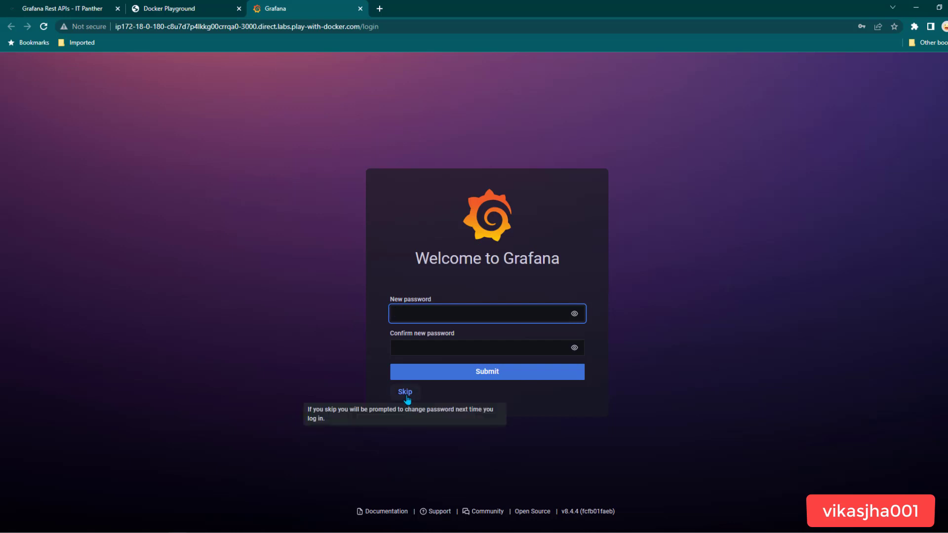
click(406, 395)
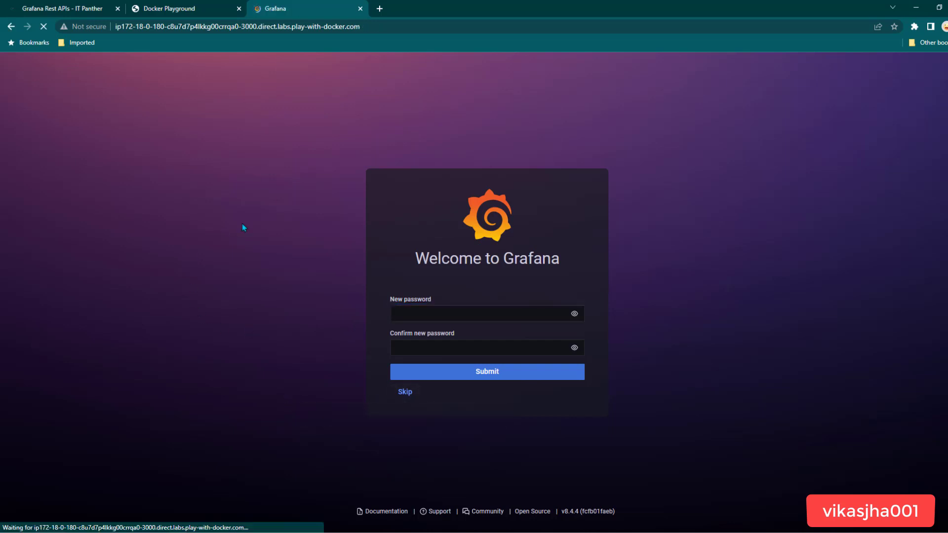